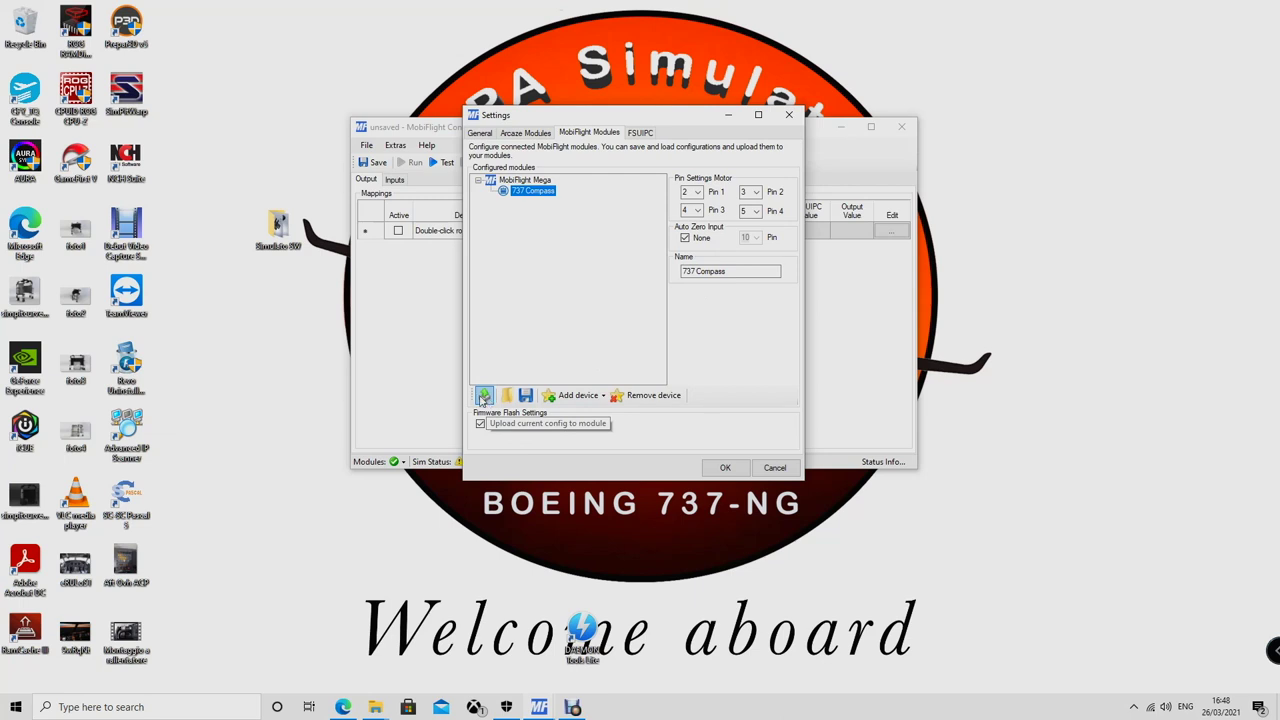
- Upload the current 737 Compass device configuration to the MobiFlight Mega module and accept the settings
{"action": "left_click", "coordinate": [483, 396]}
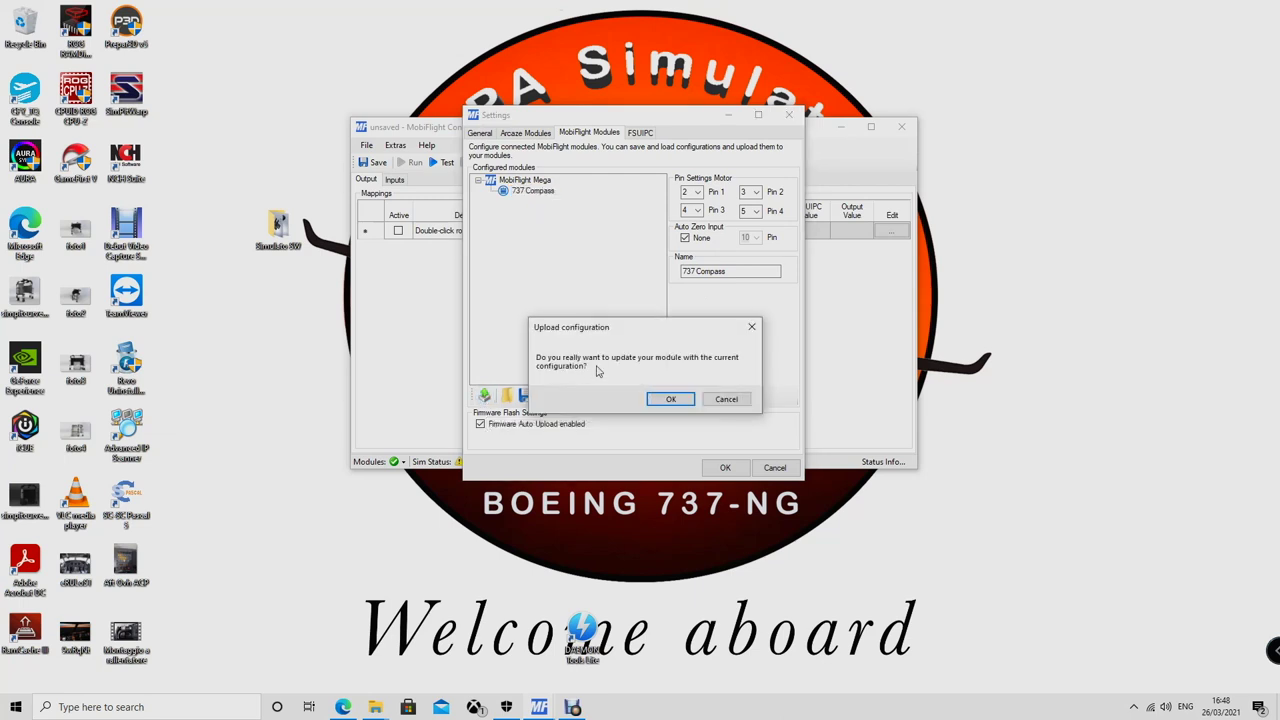
{"action": "left_click", "coordinate": [671, 399]}
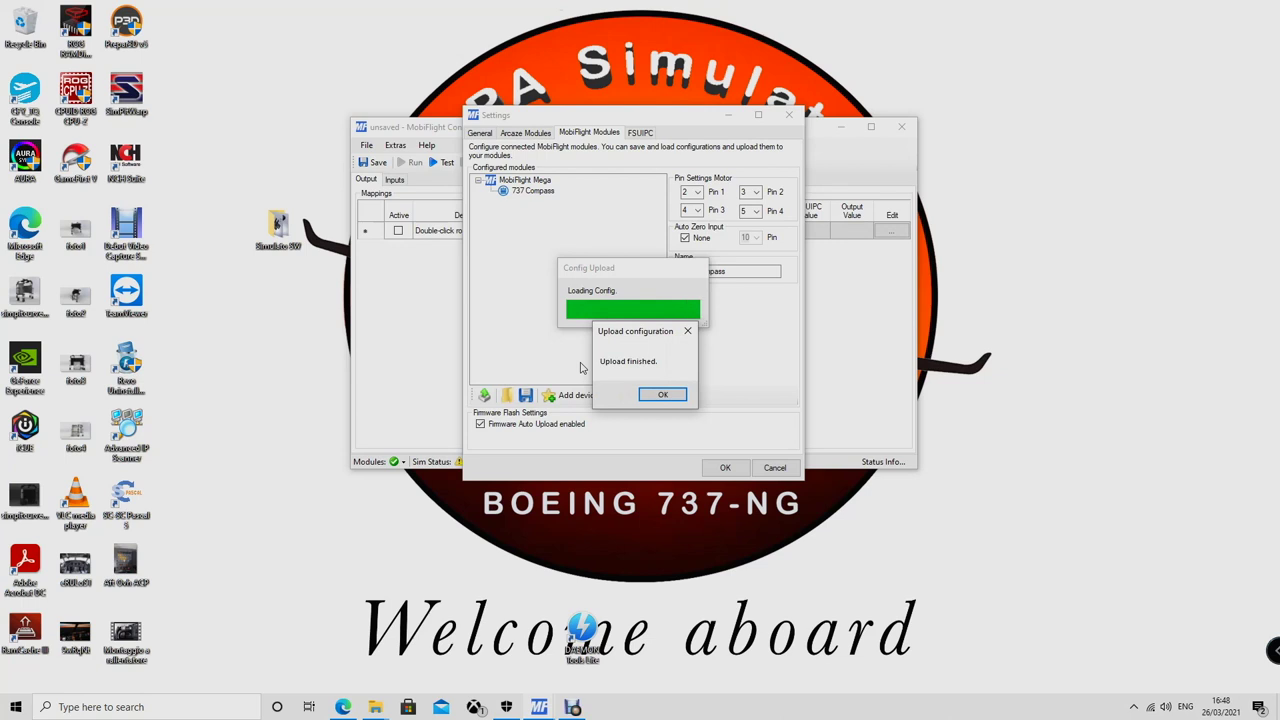
{"action": "left_click", "coordinate": [661, 394]}
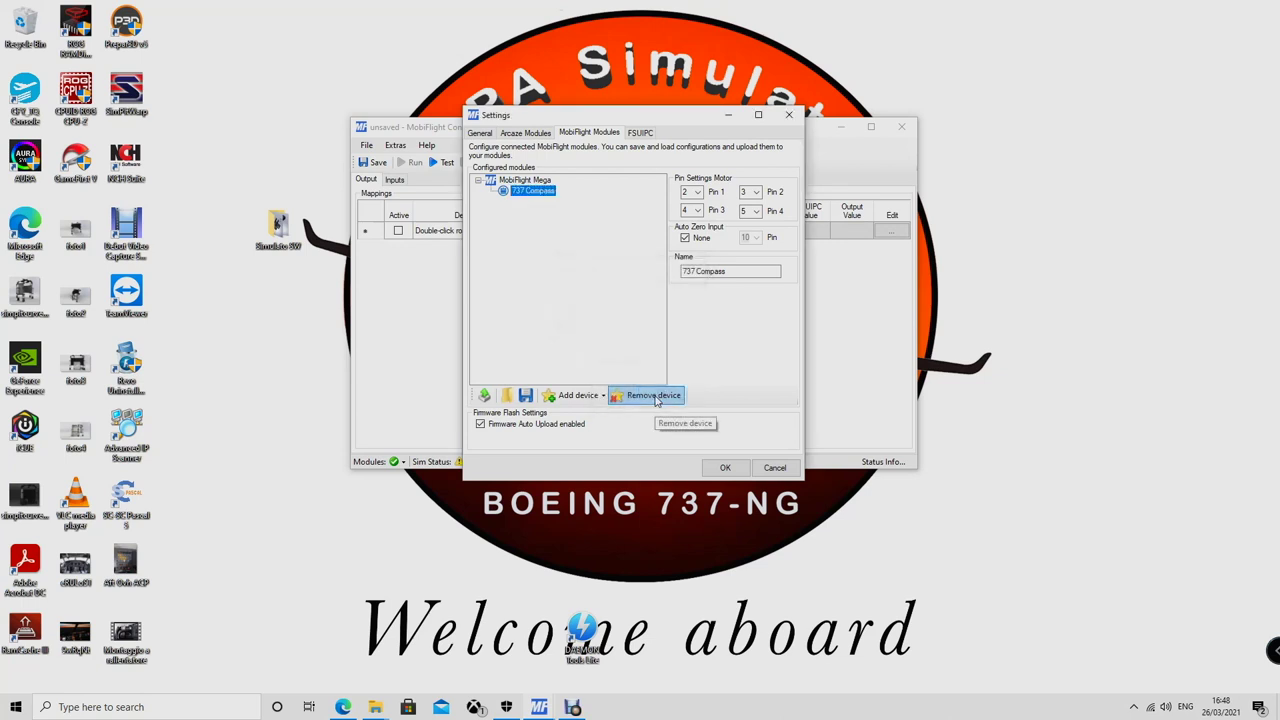
{"action": "left_click", "coordinate": [725, 470]}
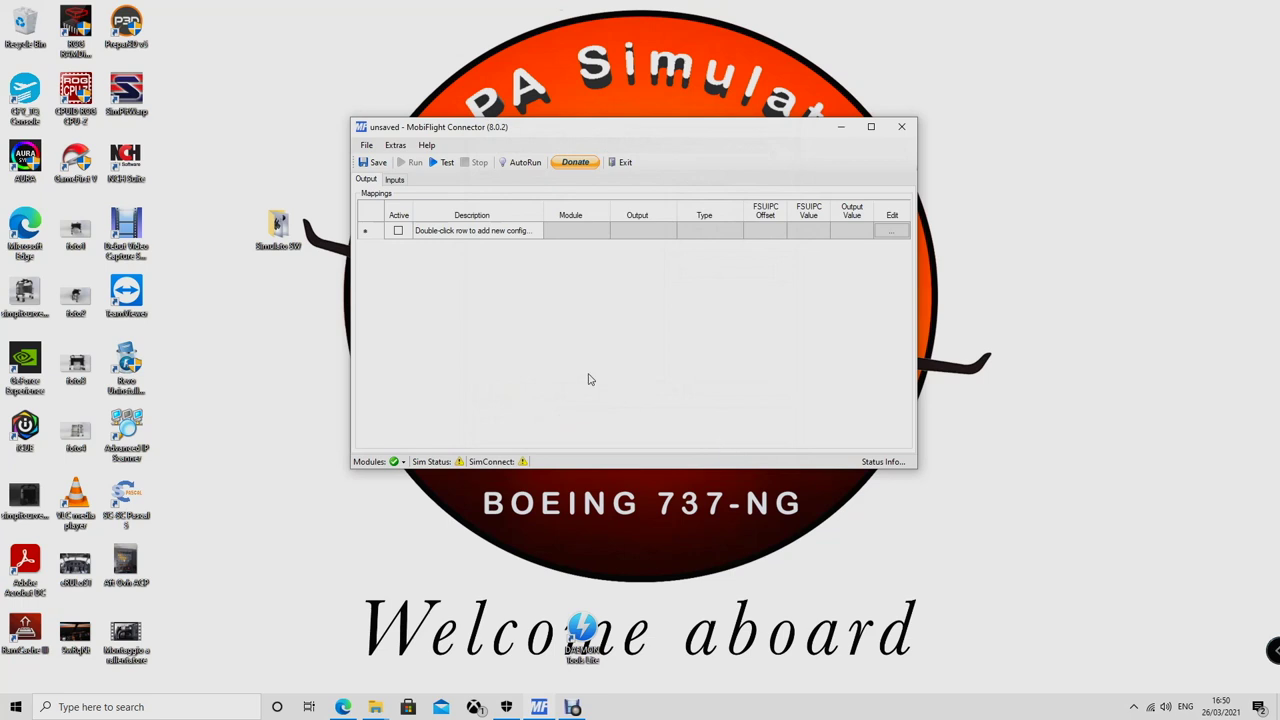
- Add a new output mapping with the description "737 Compass"
{"action": "left_click", "coordinate": [460, 235]}
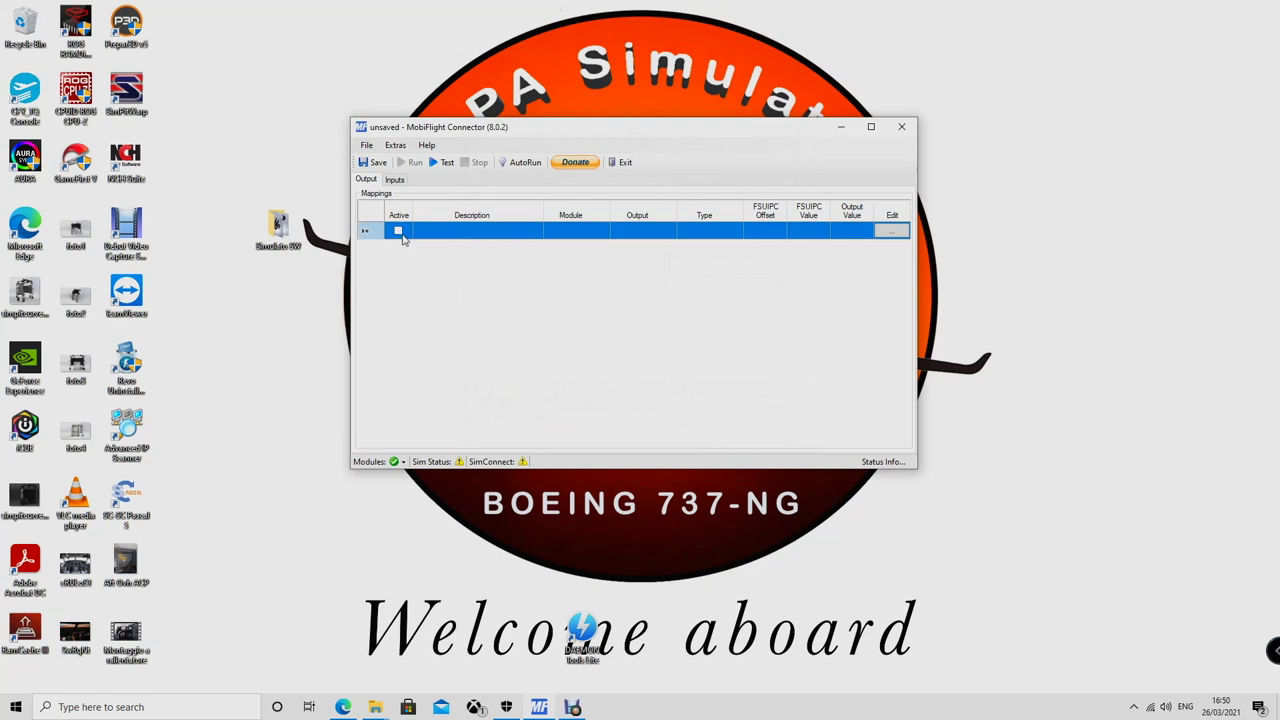
{"action": "left_click", "coordinate": [443, 232]}
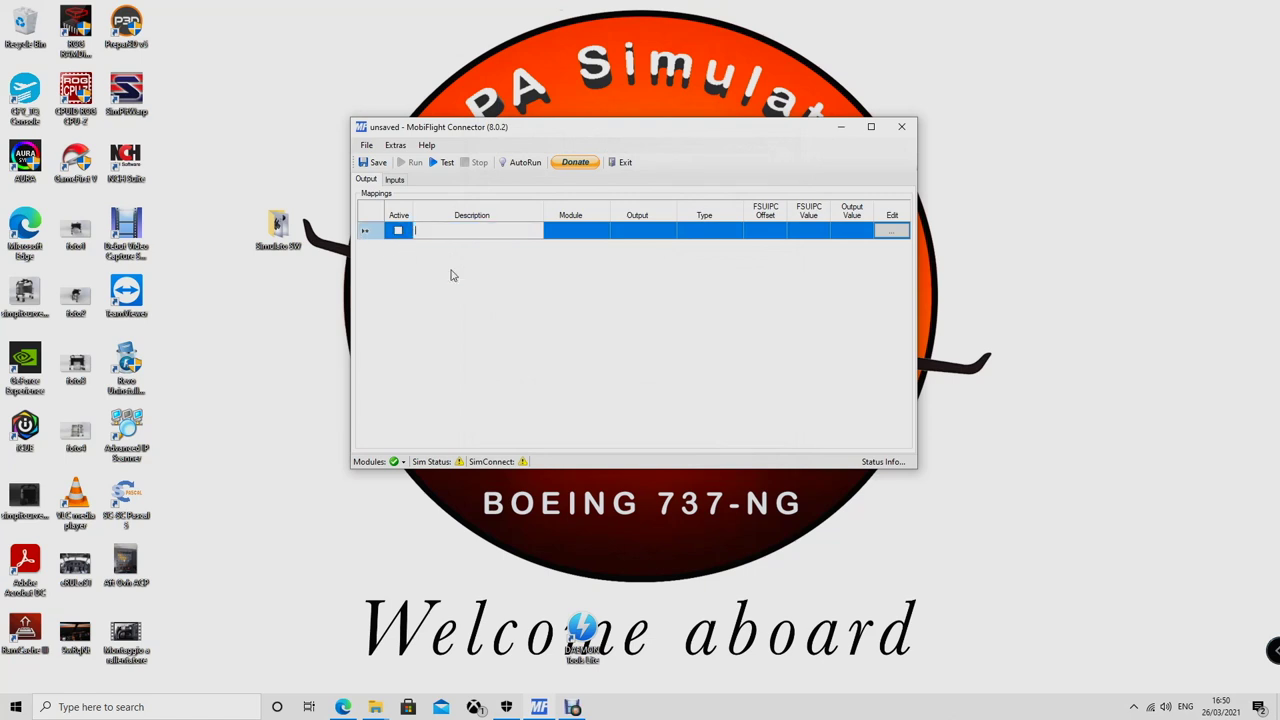
{"action": "type", "text": "737"}
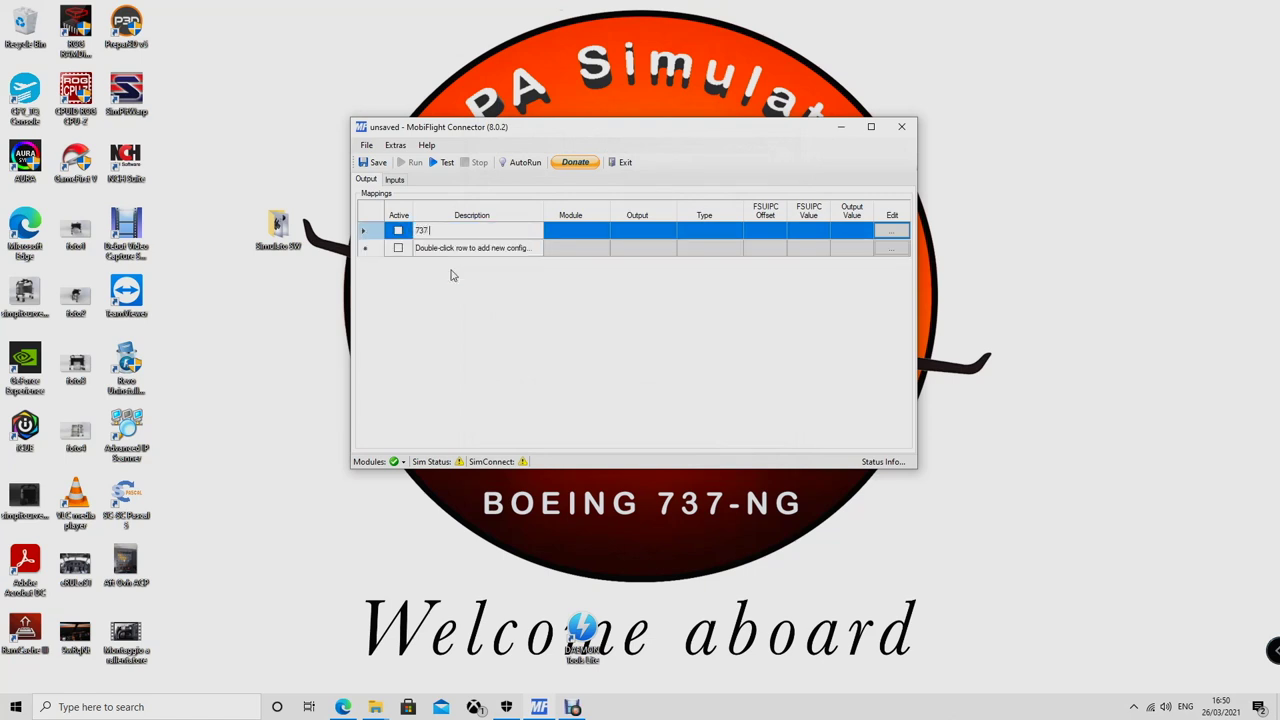
{"action": "type", "text": " Compass"}
- Apply the Pos./Attitude - Whiskey Compass preset to the 737 Compass mapping and set its transform to $*16
{"action": "left_click", "coordinate": [893, 232]}
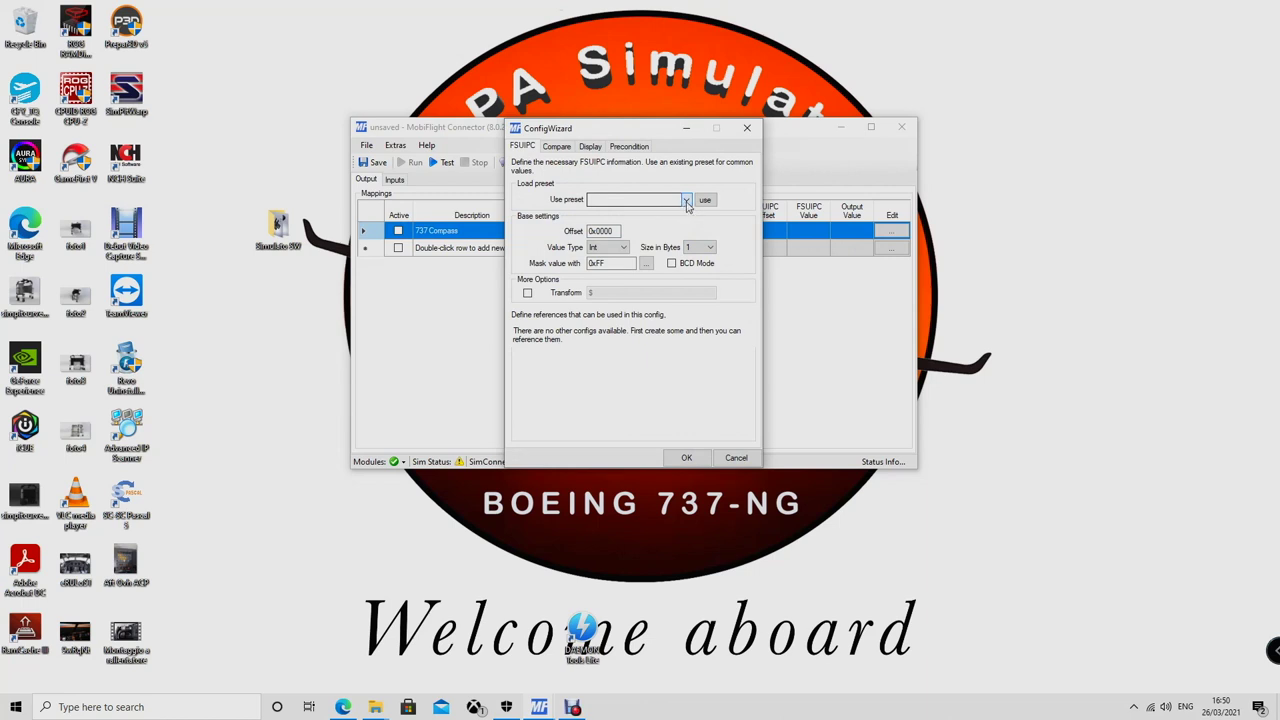
{"action": "left_click", "coordinate": [688, 203]}
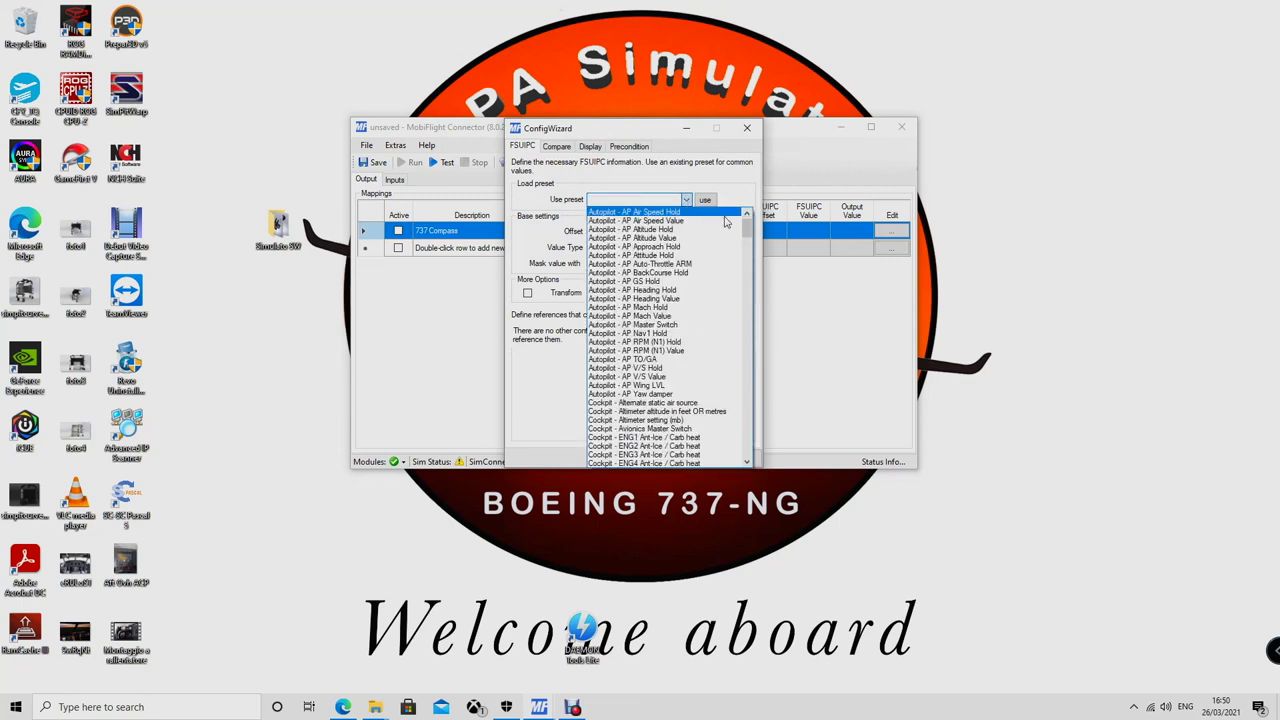
{"action": "left_click_drag", "start_coordinate": [746, 226], "coordinate": [770, 421]}
{"action": "left_click", "coordinate": [650, 378]}
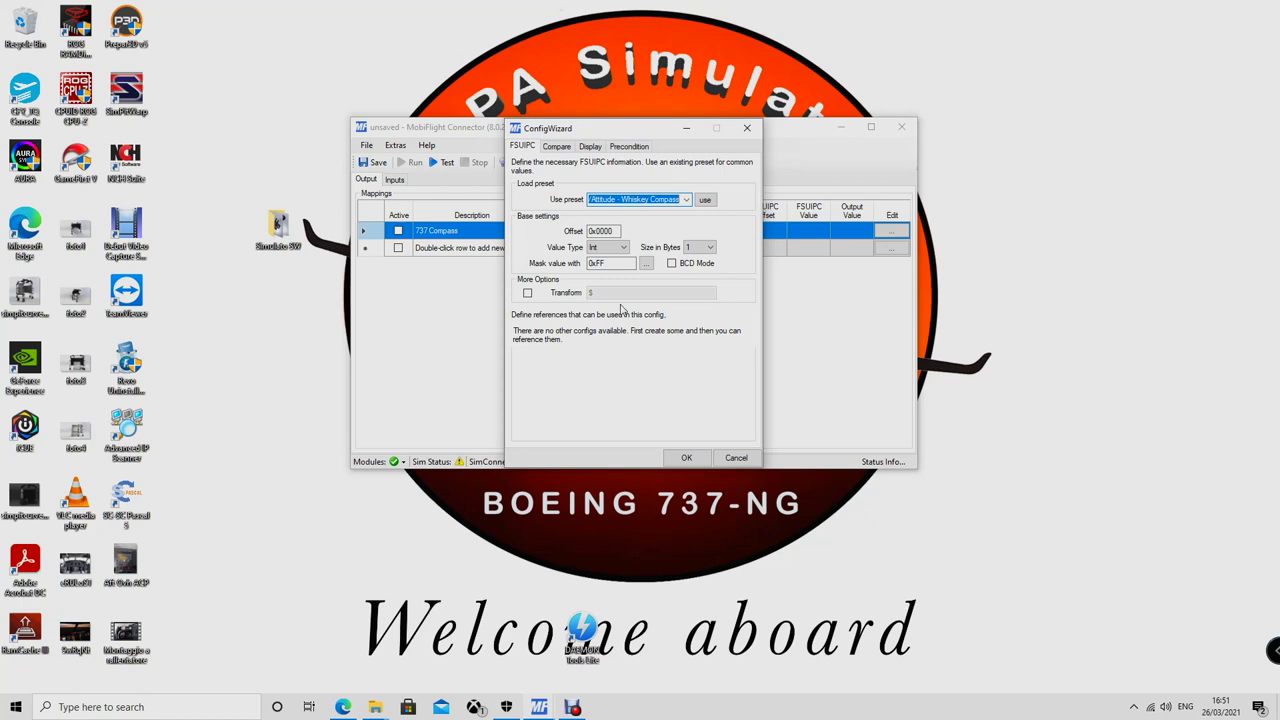
{"action": "left_click", "coordinate": [705, 200]}
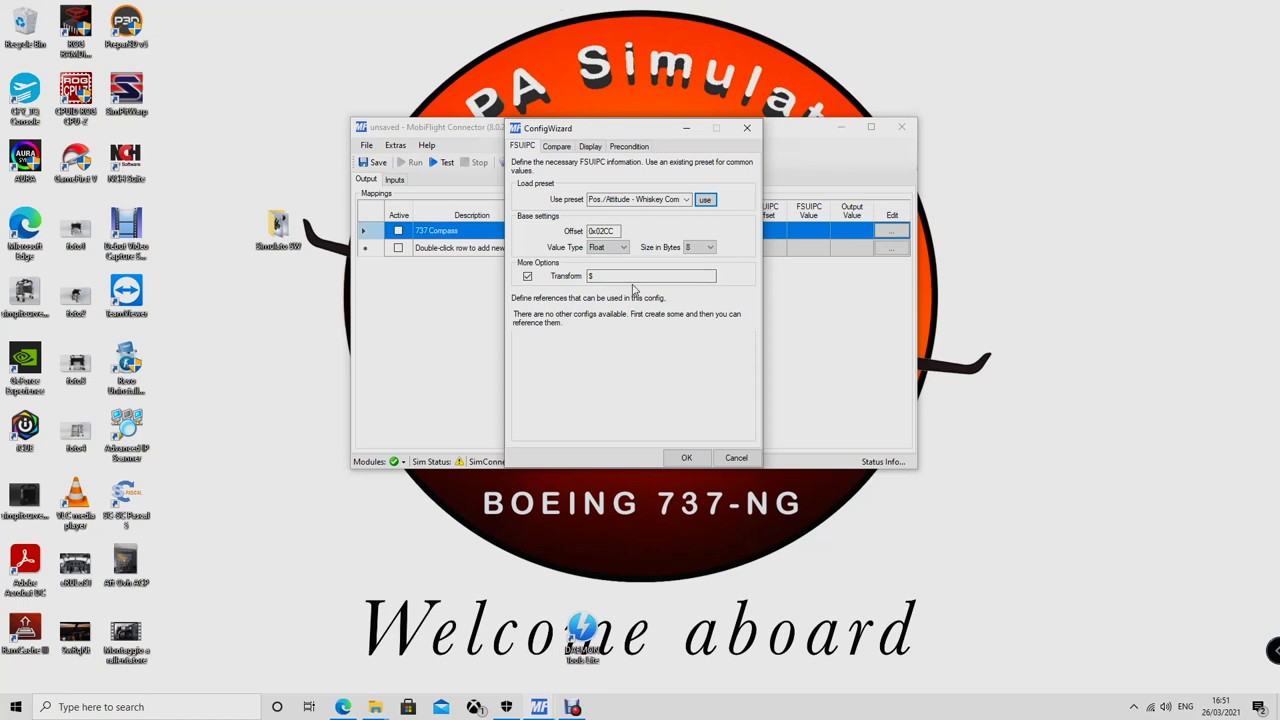
{"action": "left_click", "coordinate": [614, 276]}
{"action": "type", "text": "*16"}
{"action": "left_click", "coordinate": [686, 457]}
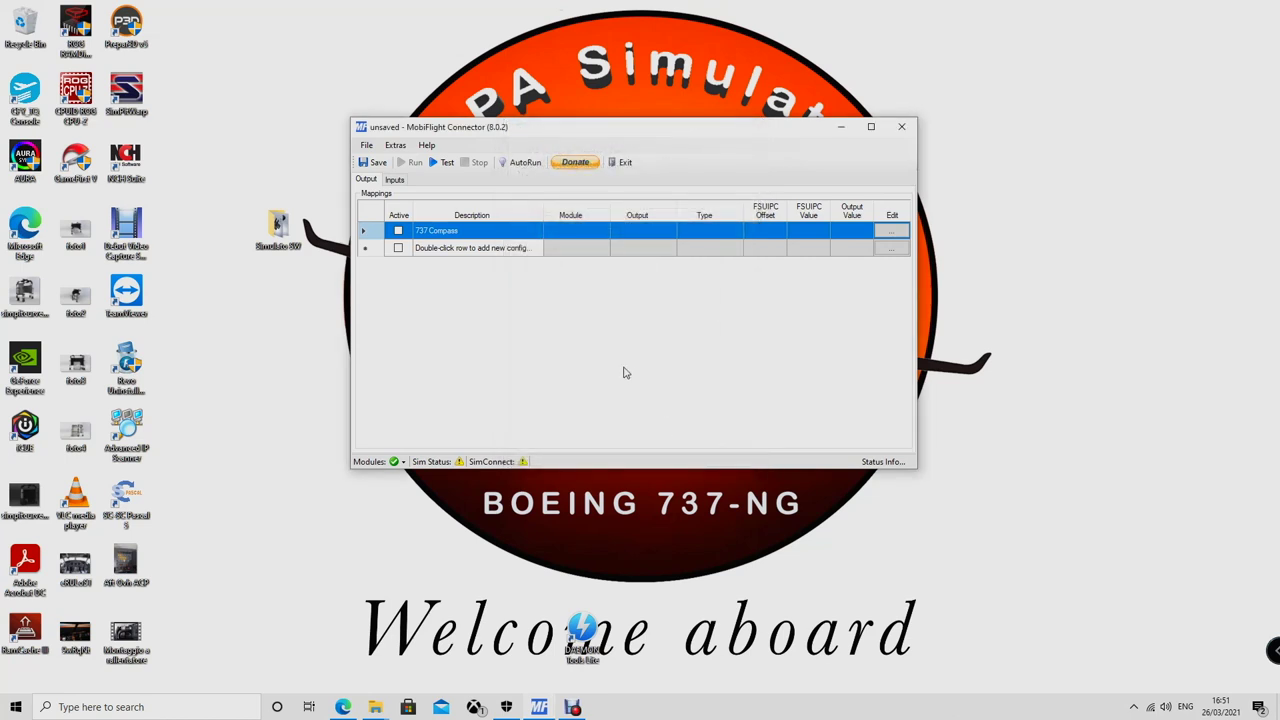
- Set the 737 Compass mapping's display to the MobiFlight Mega module with type Stepper, using the 737 Compass stepper
{"action": "left_click", "coordinate": [889, 236]}
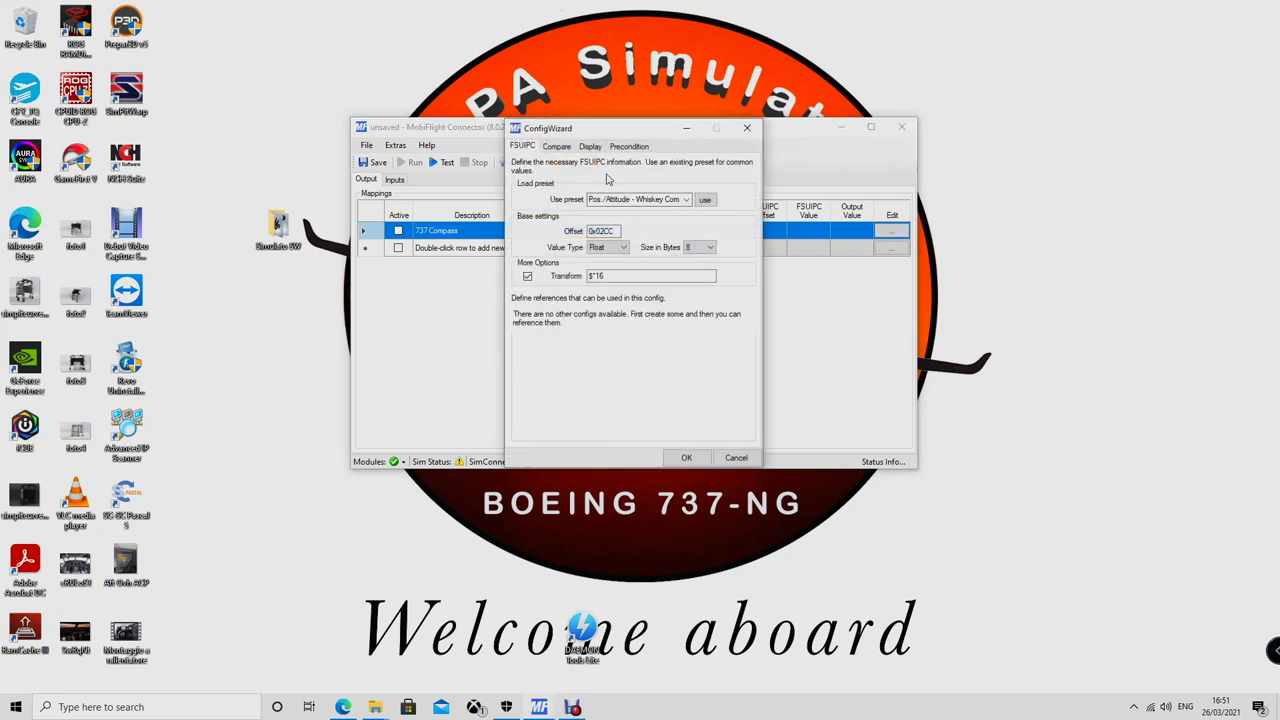
{"action": "left_click", "coordinate": [590, 148]}
{"action": "left_click", "coordinate": [570, 150]}
{"action": "left_click", "coordinate": [590, 148]}
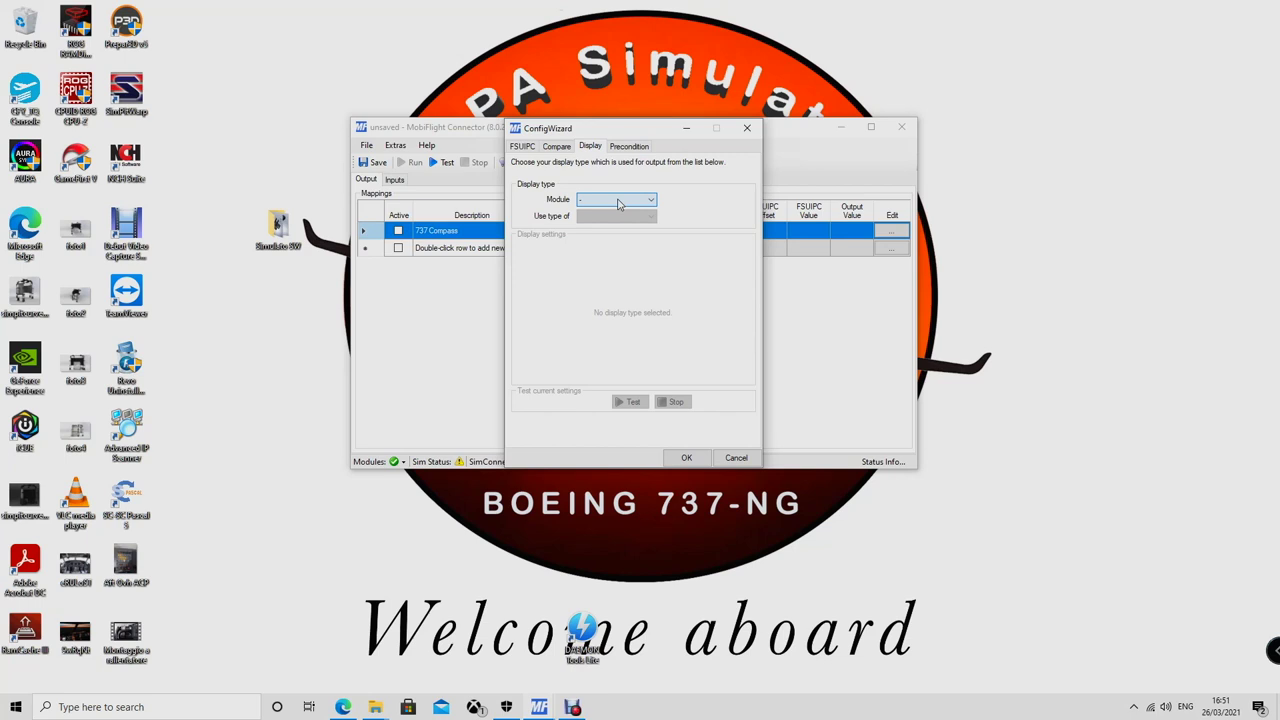
{"action": "left_click", "coordinate": [651, 201]}
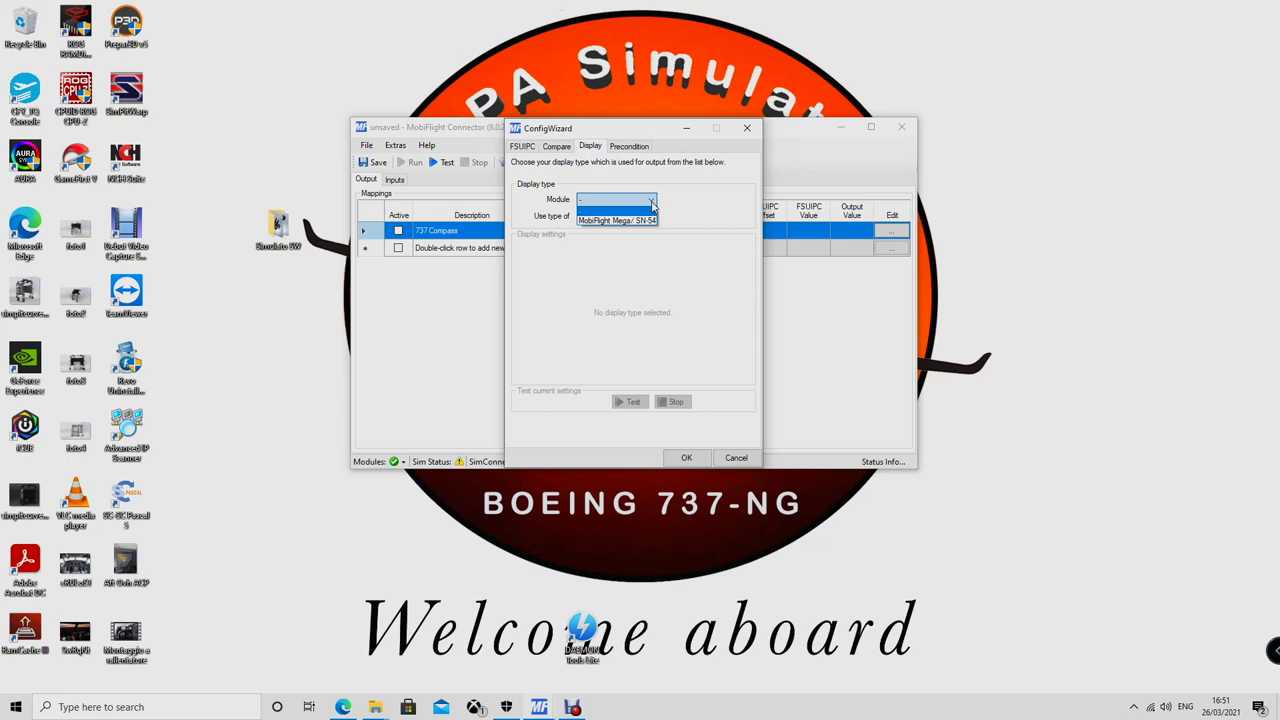
{"action": "left_click", "coordinate": [626, 221]}
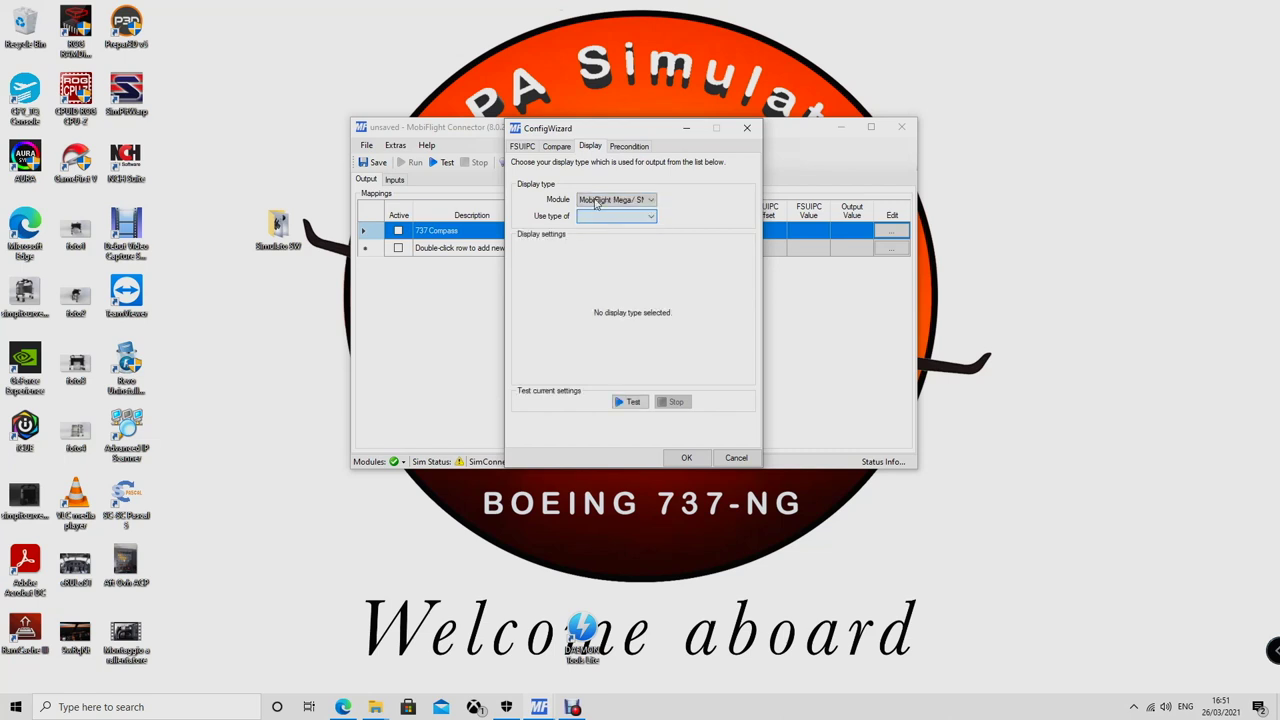
{"action": "left_click", "coordinate": [652, 217]}
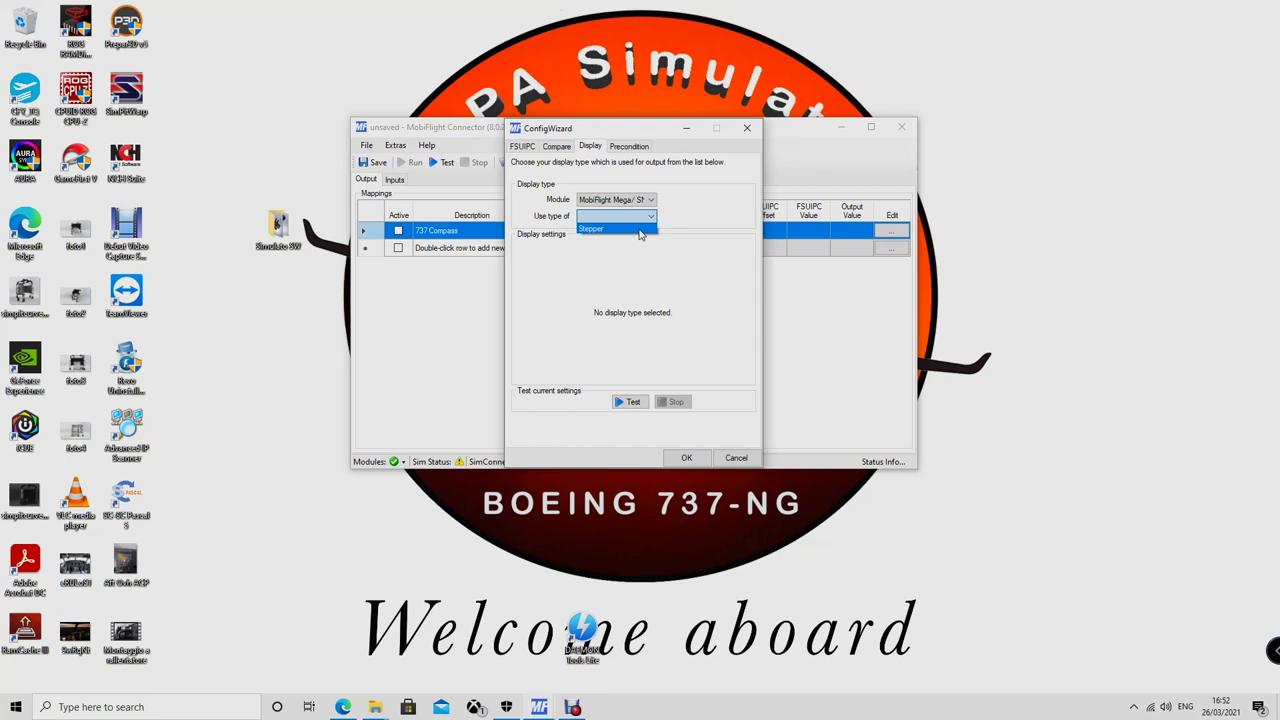
{"action": "left_click", "coordinate": [640, 230]}
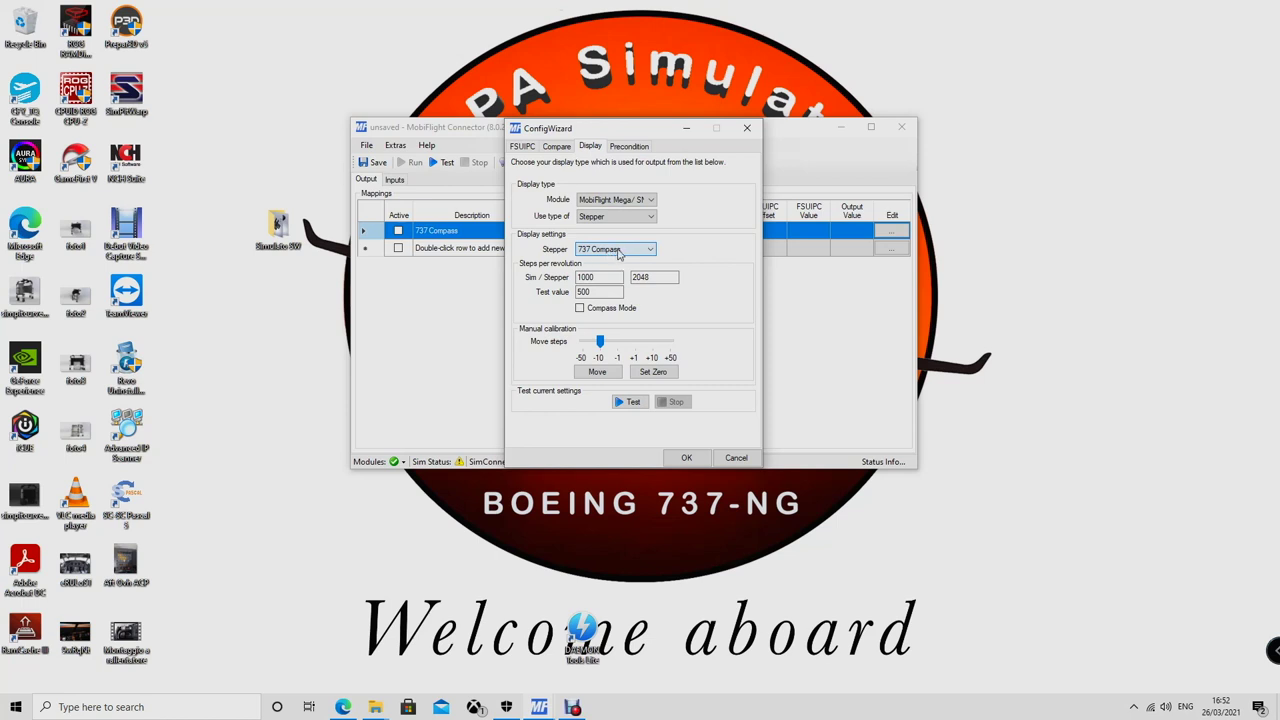
{"action": "left_click", "coordinate": [650, 252]}
{"action": "left_click", "coordinate": [650, 253]}
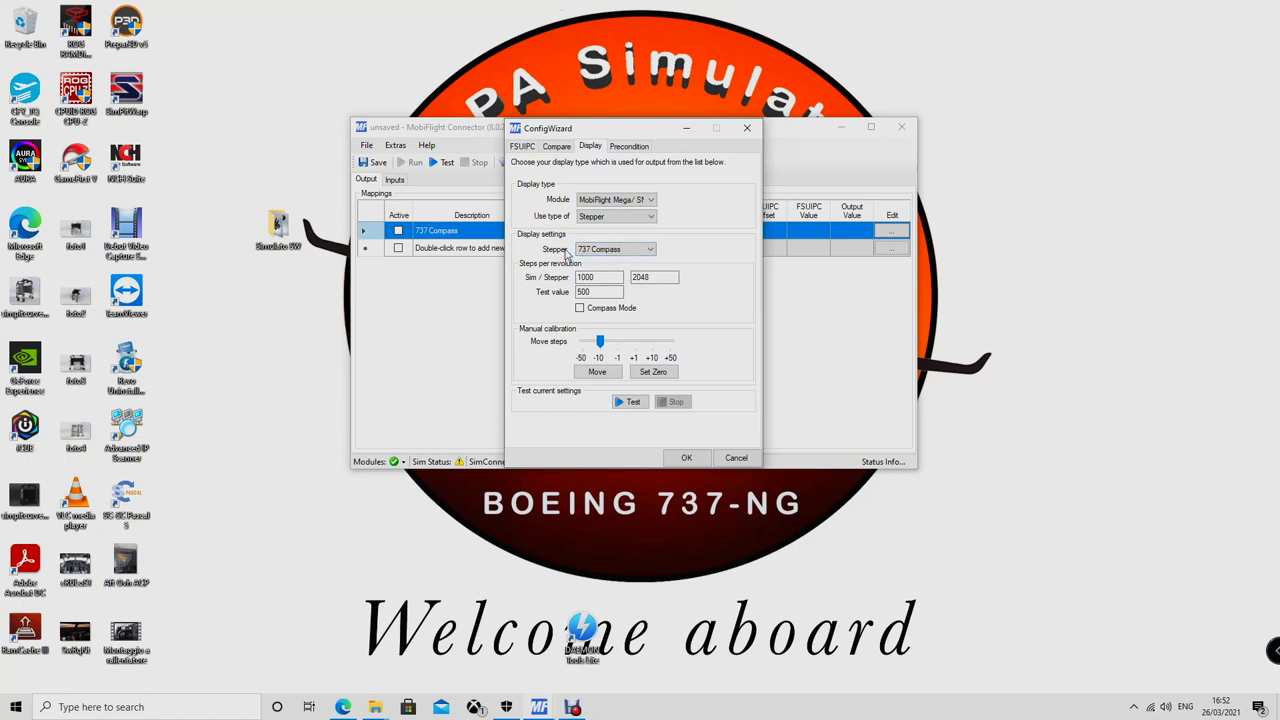
- Set the steps per revolution to 5760 sim and 2040 stepper, the test value to 11520, and enable Compass Mode
{"action": "double_click", "coordinate": [604, 277]}
{"action": "type", "text": "5760"}
{"action": "left_click", "coordinate": [669, 277]}
{"action": "left_click_drag", "start_coordinate": [583, 291], "coordinate": [572, 294]}
{"action": "type", "text": "115"}
- Calibrate the compass stepper by moving it repeatedly in +1 steps and set that position as zero
{"action": "left_click_drag", "start_coordinate": [600, 341], "coordinate": [635, 341]}
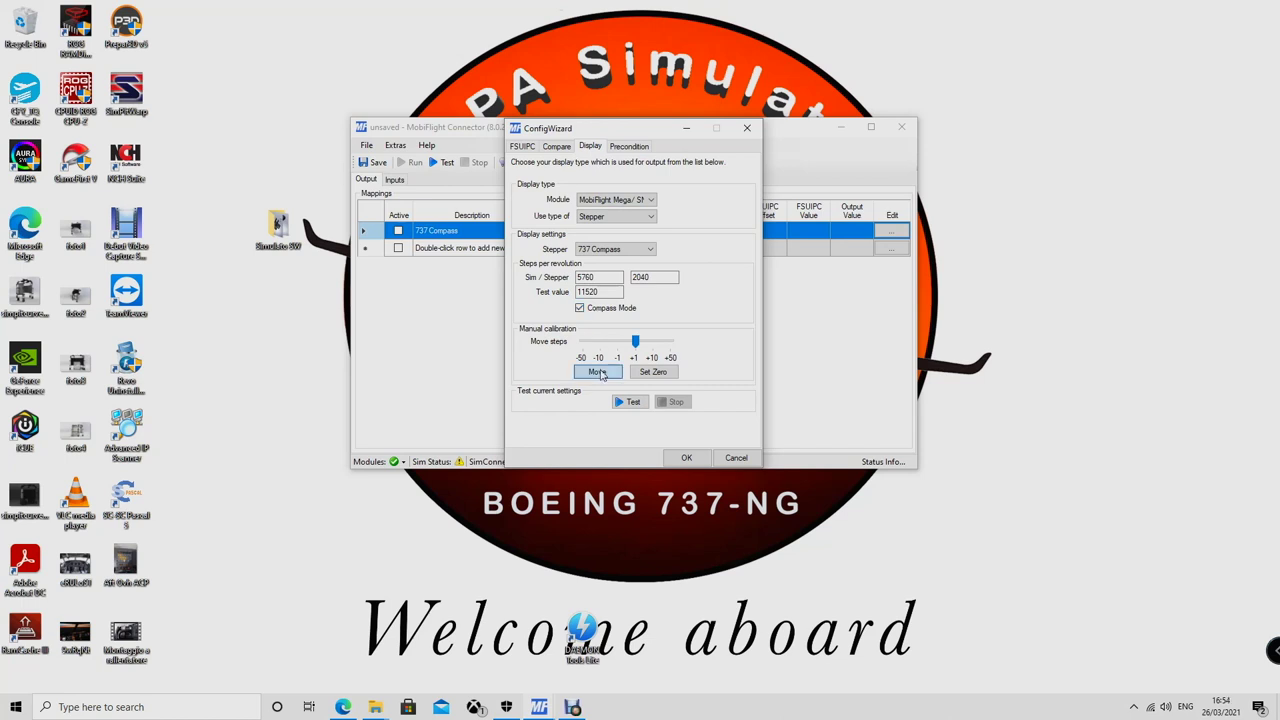
{"action": "left_click", "coordinate": [598, 372]}
{"action": "left_click", "coordinate": [598, 372]}
{"action": "left_click", "coordinate": [598, 372]}
{"action": "left_click", "coordinate": [598, 372]}
{"action": "left_click", "coordinate": [598, 372]}
{"action": "left_click", "coordinate": [598, 372]}
{"action": "left_click", "coordinate": [598, 372]}
{"action": "left_click", "coordinate": [598, 372]}
{"action": "left_click", "coordinate": [654, 373]}
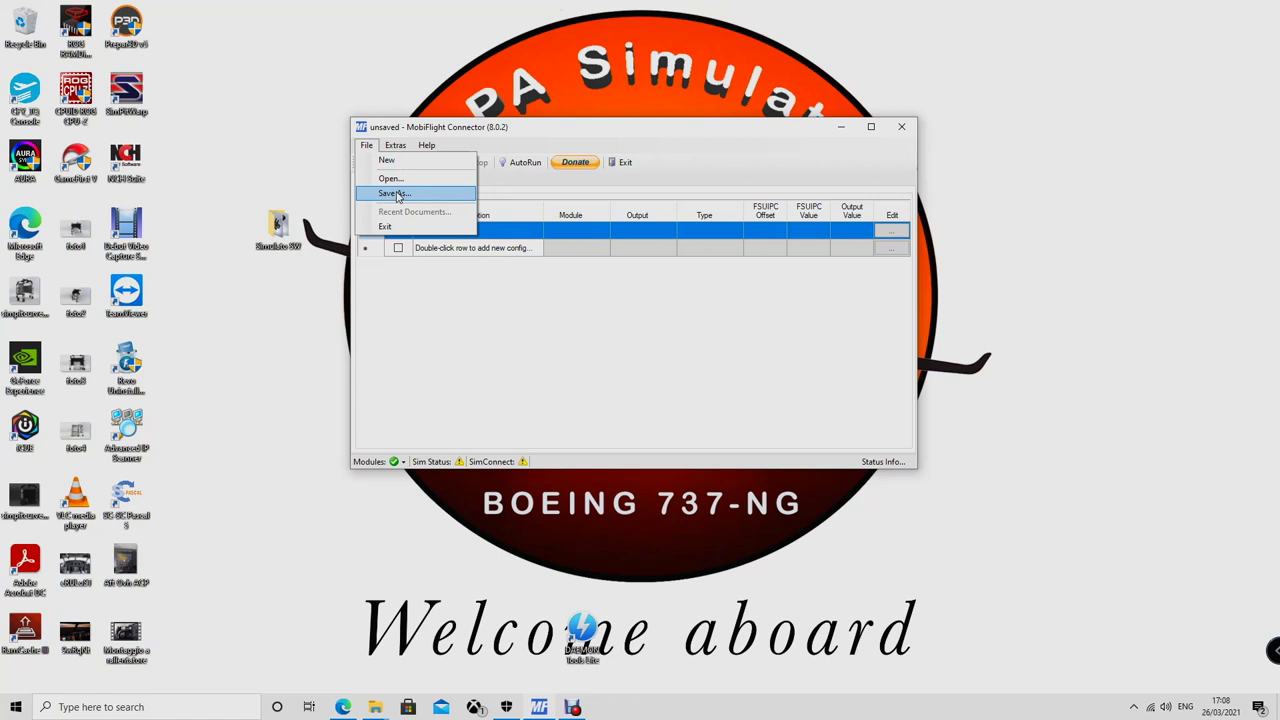
- Save the configuration in the Documents folder as "737 Compass config"
{"action": "left_click", "coordinate": [390, 191]}
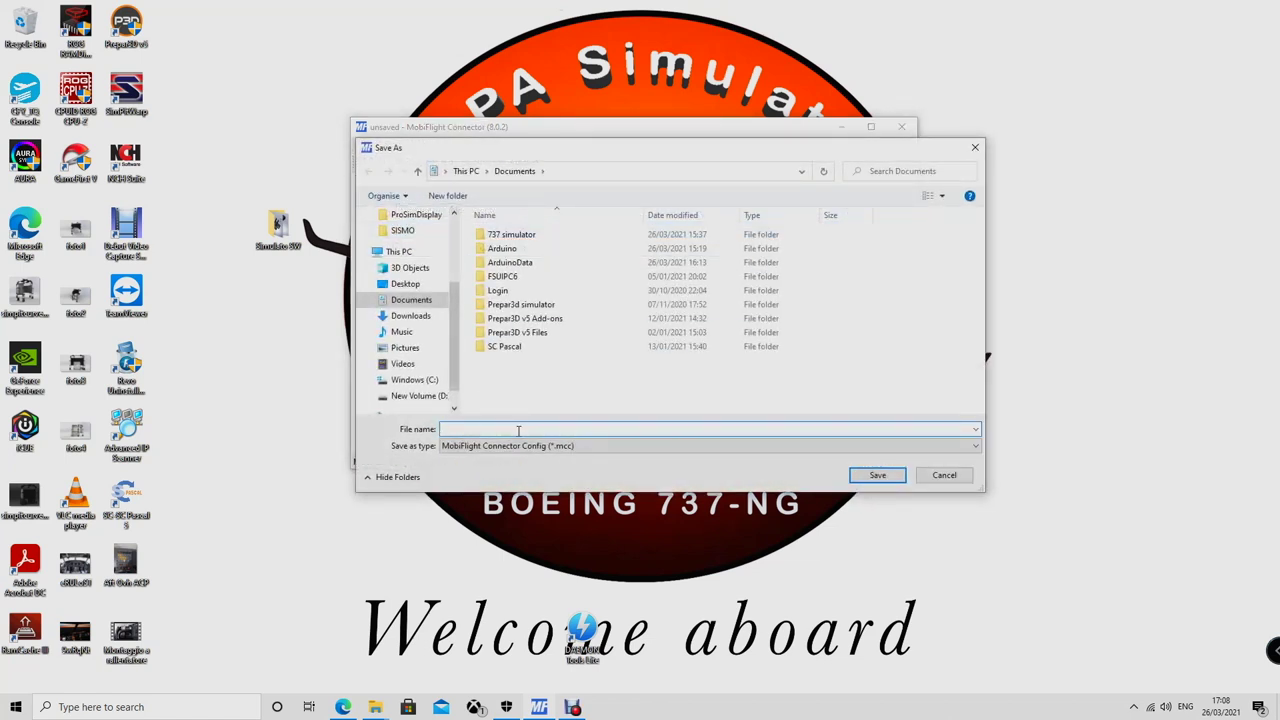
{"action": "type", "text": "737"}
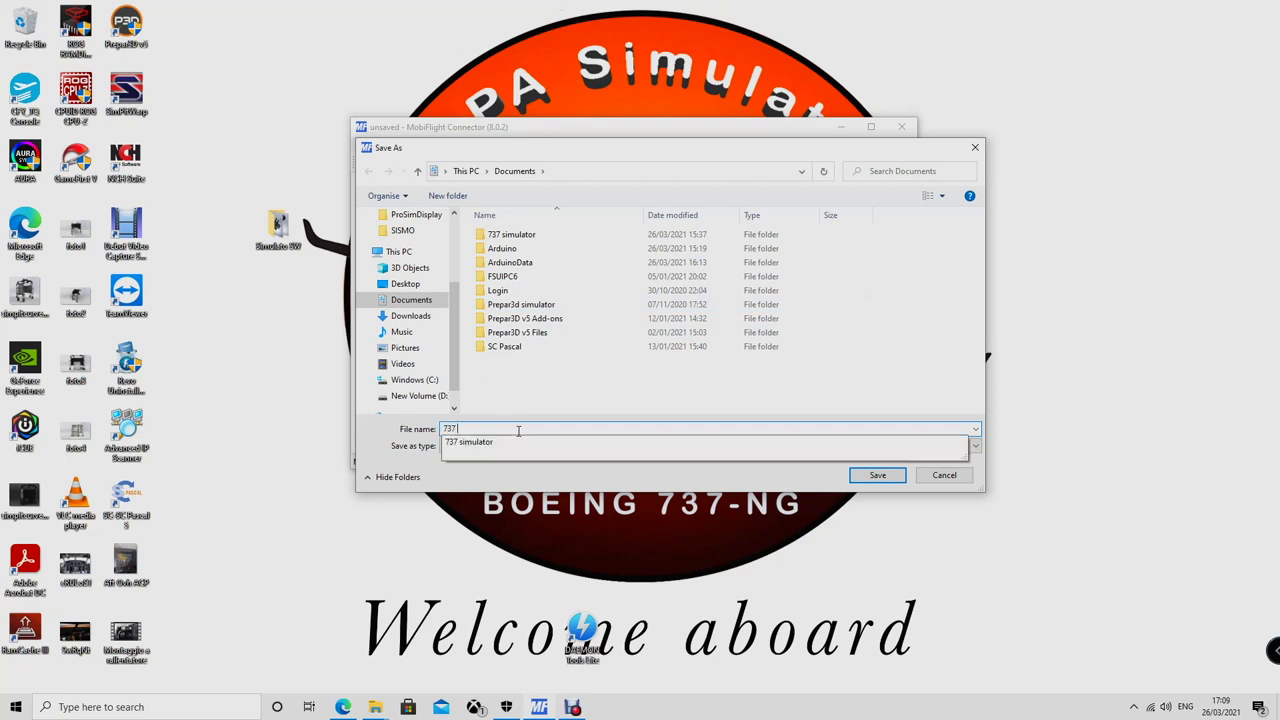
{"action": "key", "text": "Escape"}
{"action": "type", "text": "7 Compass"}
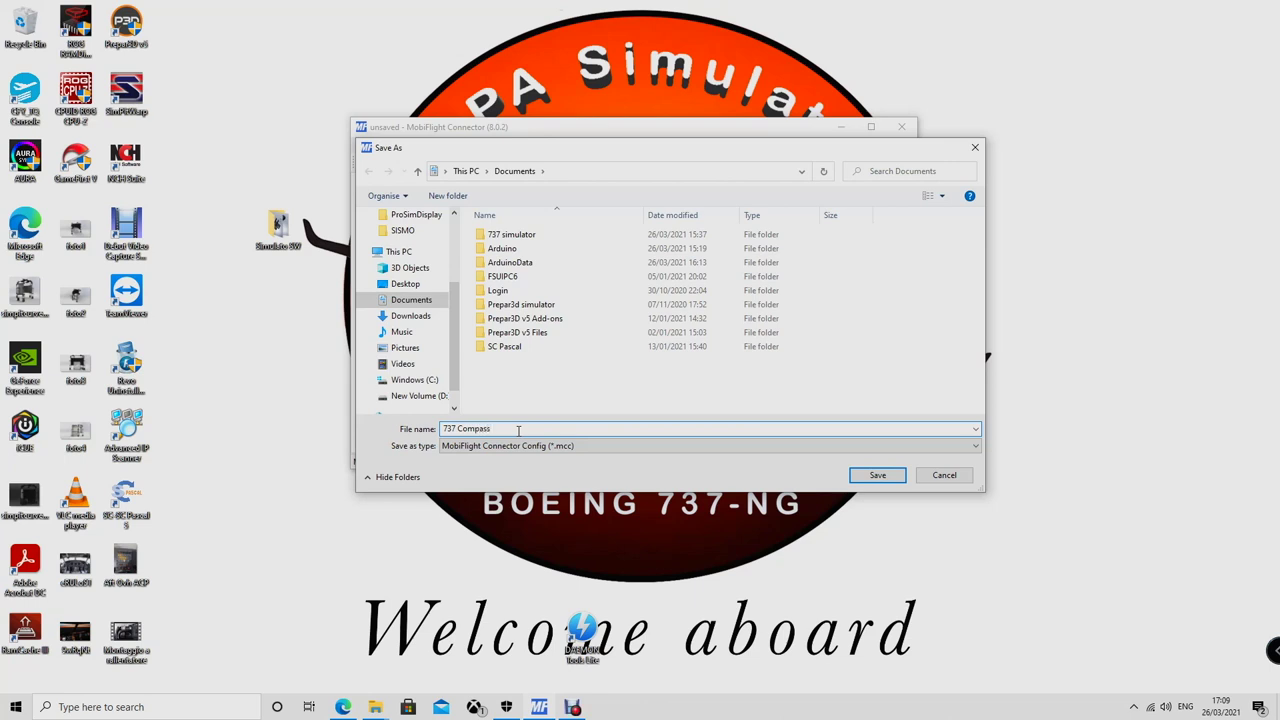
{"action": "type", "text": " conf"}
{"action": "left_click", "coordinate": [878, 476]}
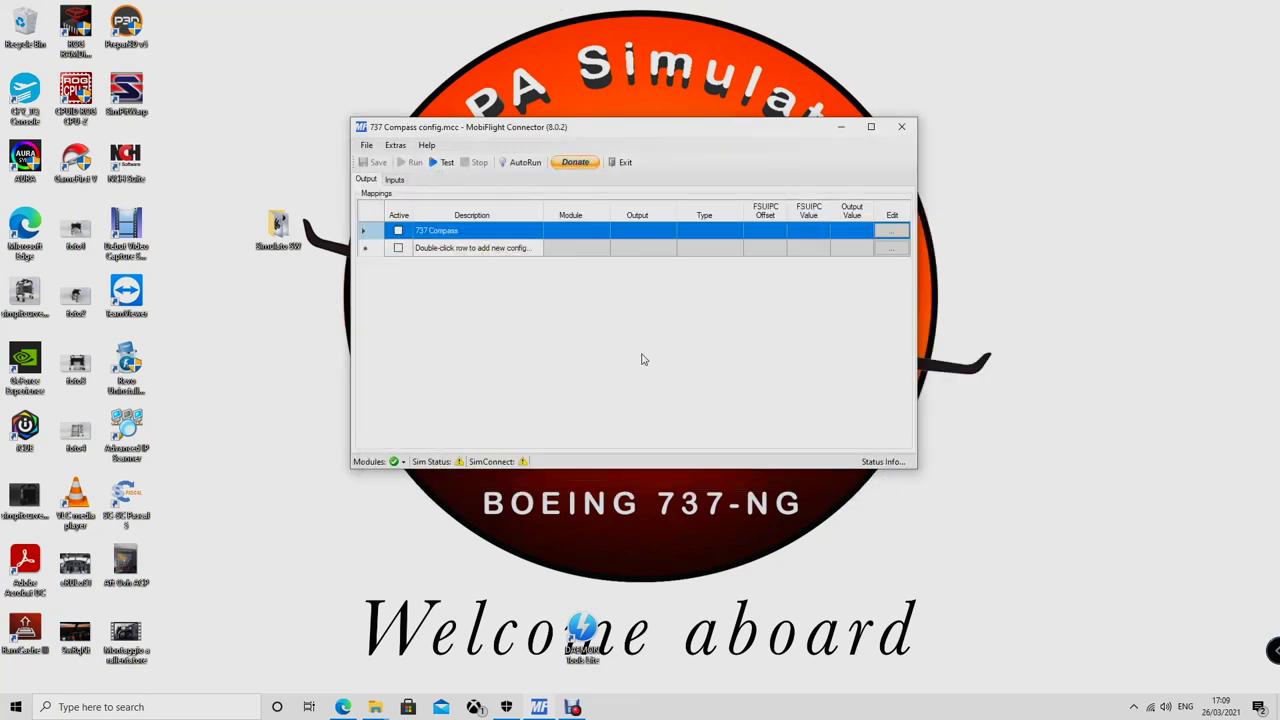
- Minimise the MobiFlight Connector window and launch Prepar3D v5 from the desktop
{"action": "left_click", "coordinate": [842, 128]}
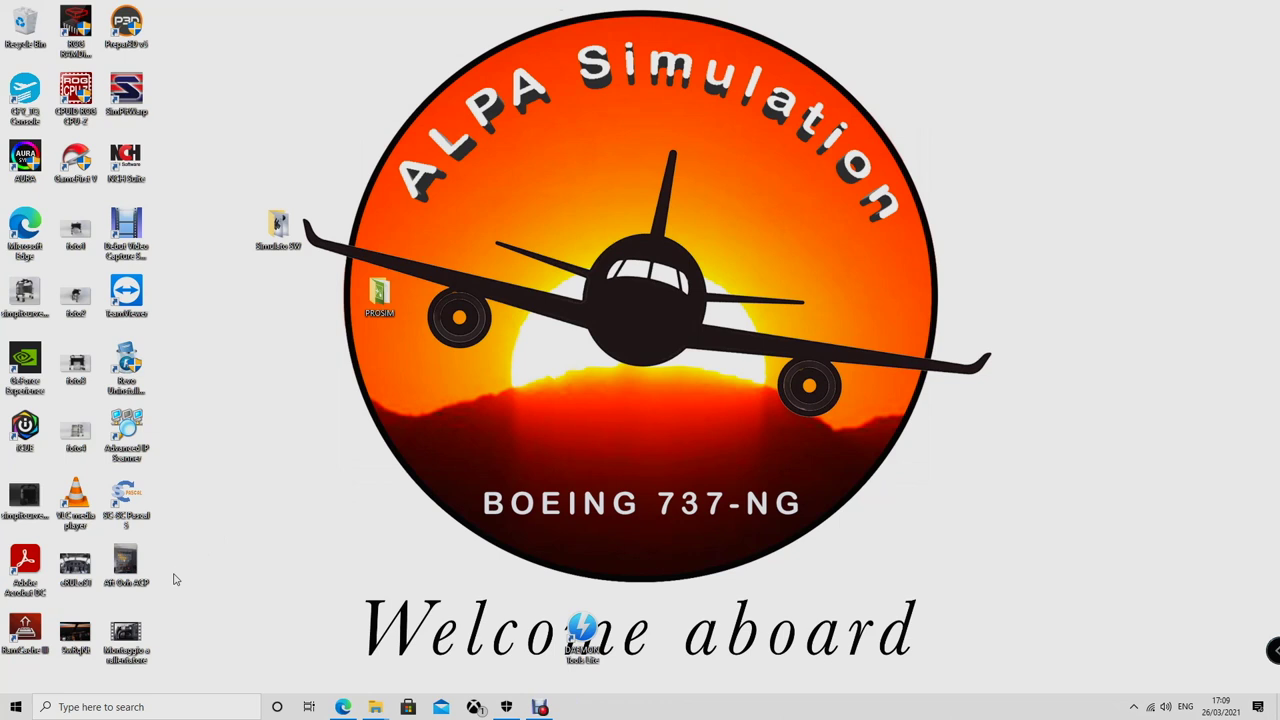
{"action": "double_click", "coordinate": [130, 35]}
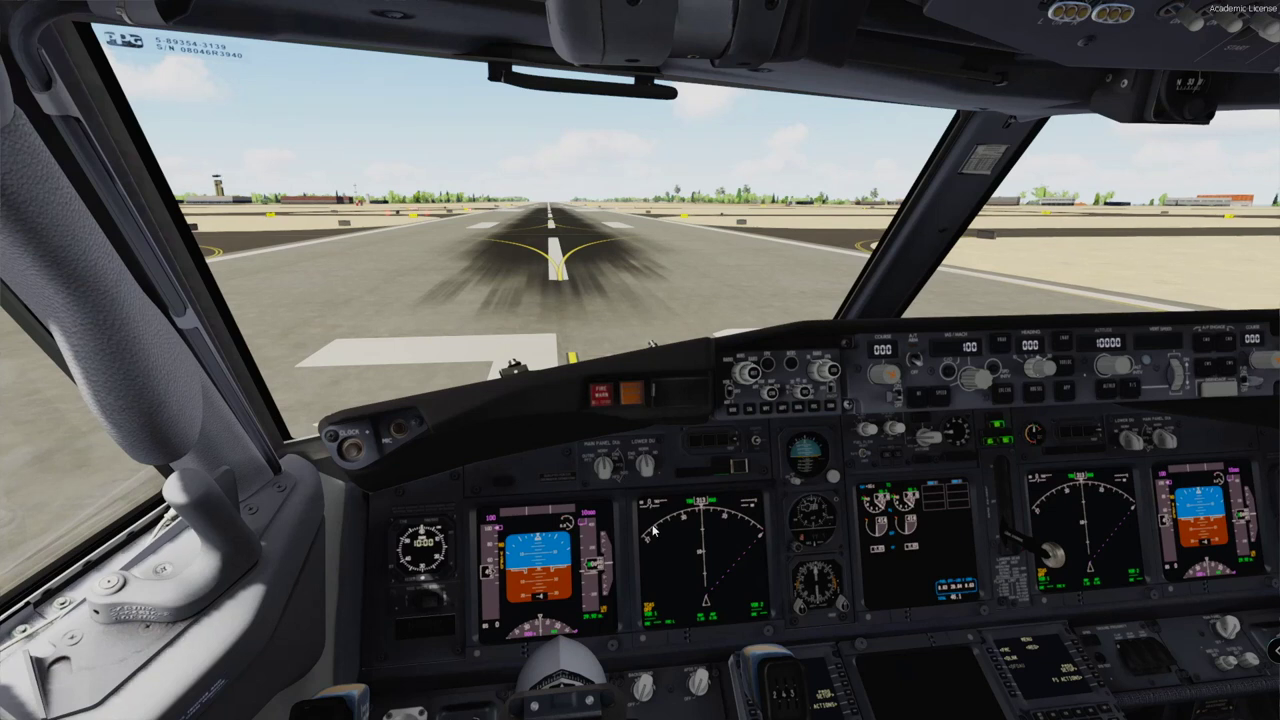
- View the aircraft on the runway from outside and return to the cockpit view
{"action": "key", "text": "shift+8"}
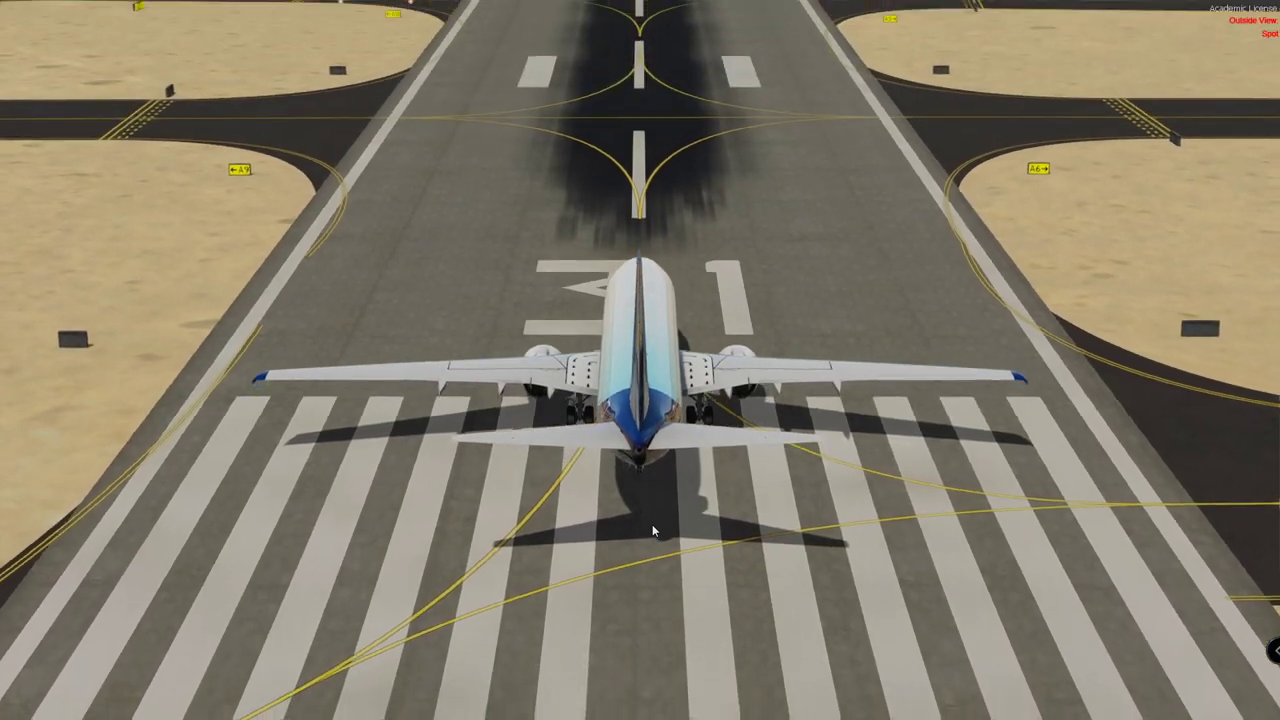
{"action": "key", "text": "shift+5"}
{"action": "key", "text": "shift+6"}
{"action": "key", "text": "shift+9"}
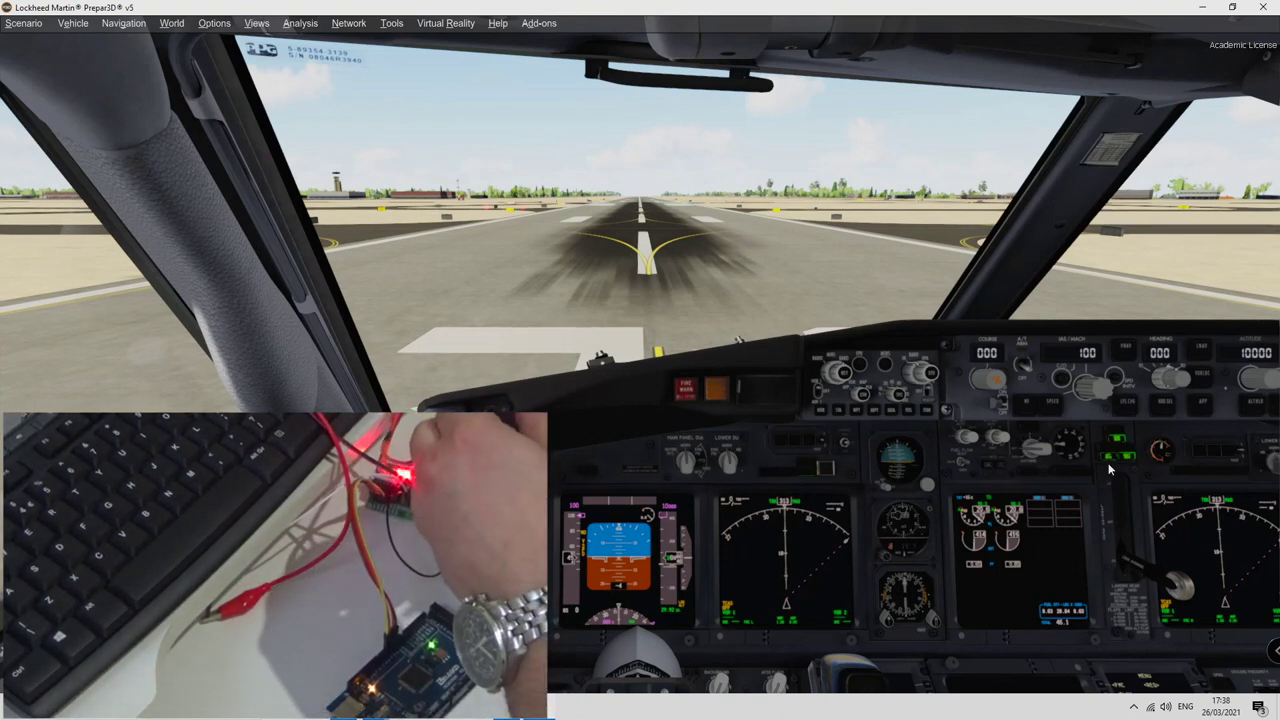
- Bring up MobiFlight Connector over the simulator, examine the running 737 Compass mapping's values, and send it back to the background
{"action": "left_click", "coordinate": [1134, 707]}
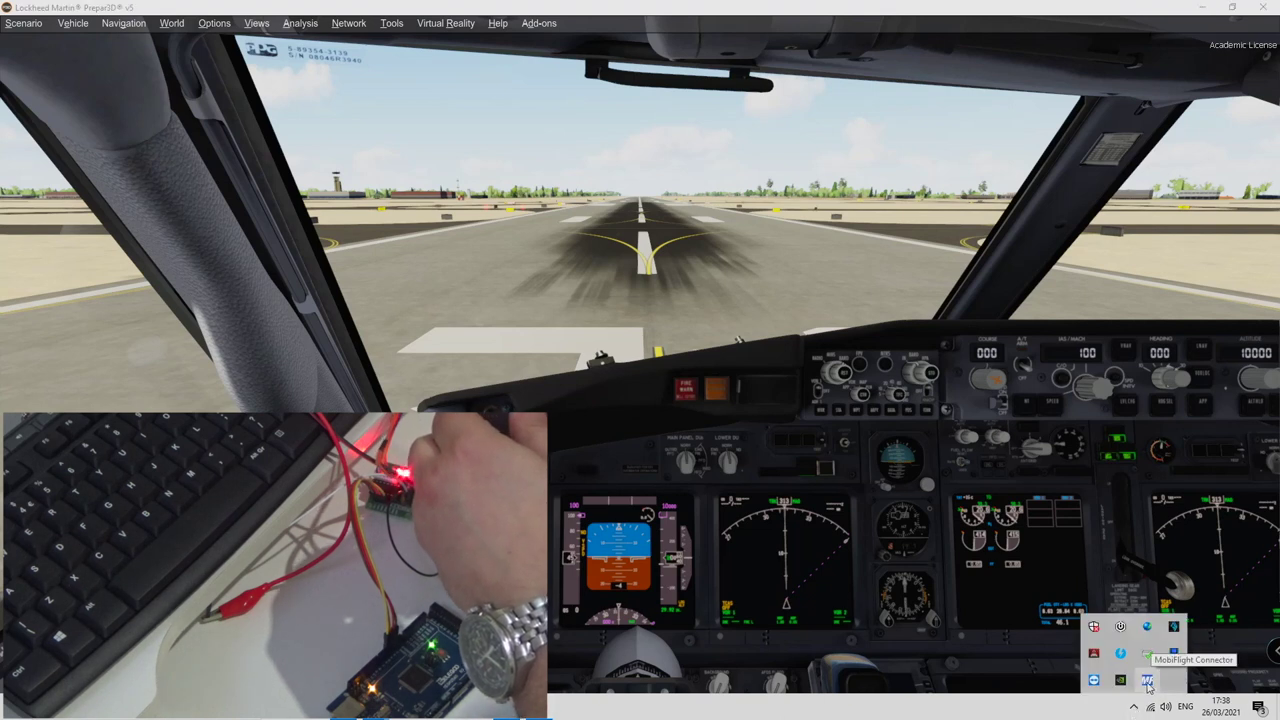
{"action": "left_click", "coordinate": [1148, 686]}
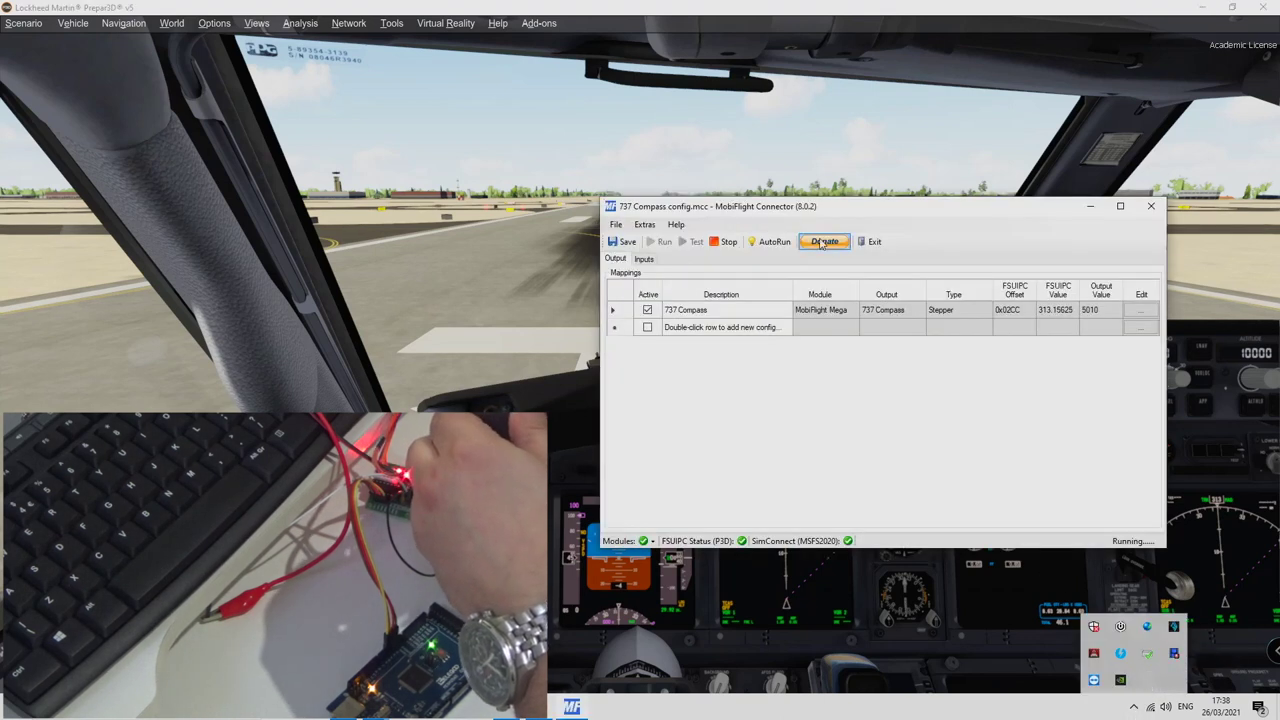
{"action": "left_click_drag", "start_coordinate": [850, 215], "coordinate": [611, 174]}
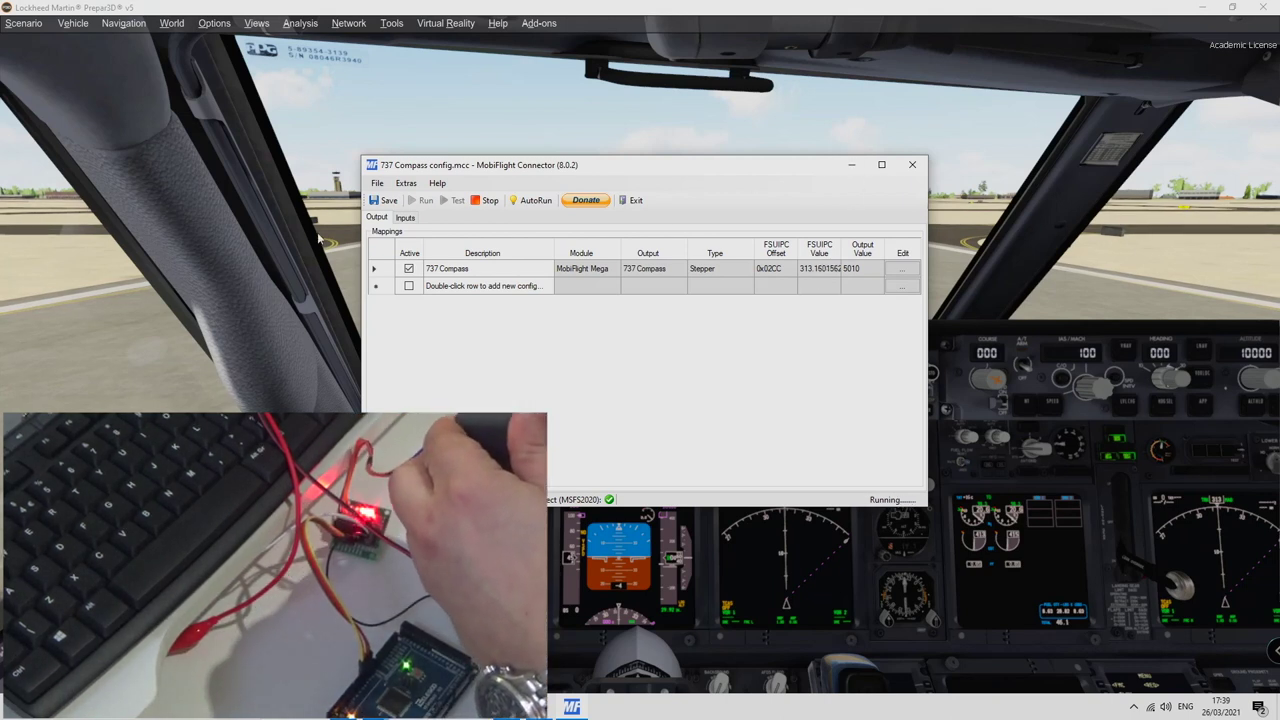
{"action": "left_click", "coordinate": [911, 165]}
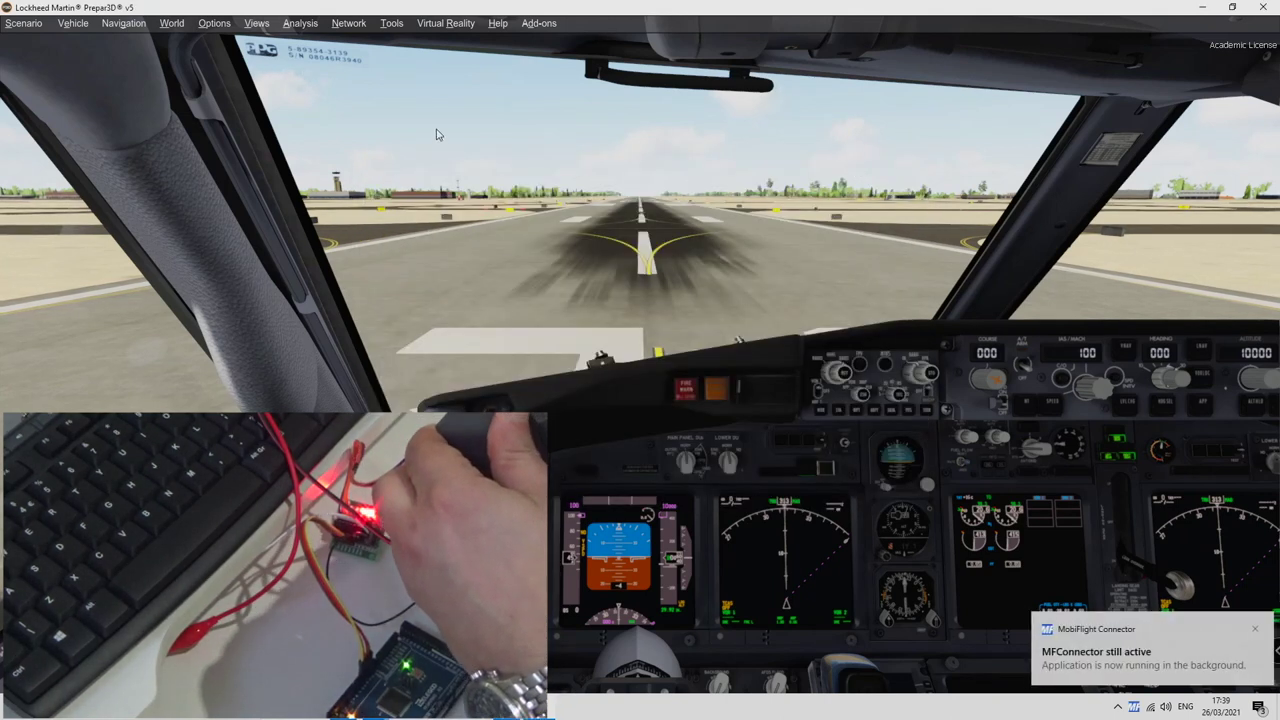
- Switch the Prepar3D simulator display to full screen
{"action": "left_click", "coordinate": [265, 25]}
{"action": "left_click", "coordinate": [268, 41]}
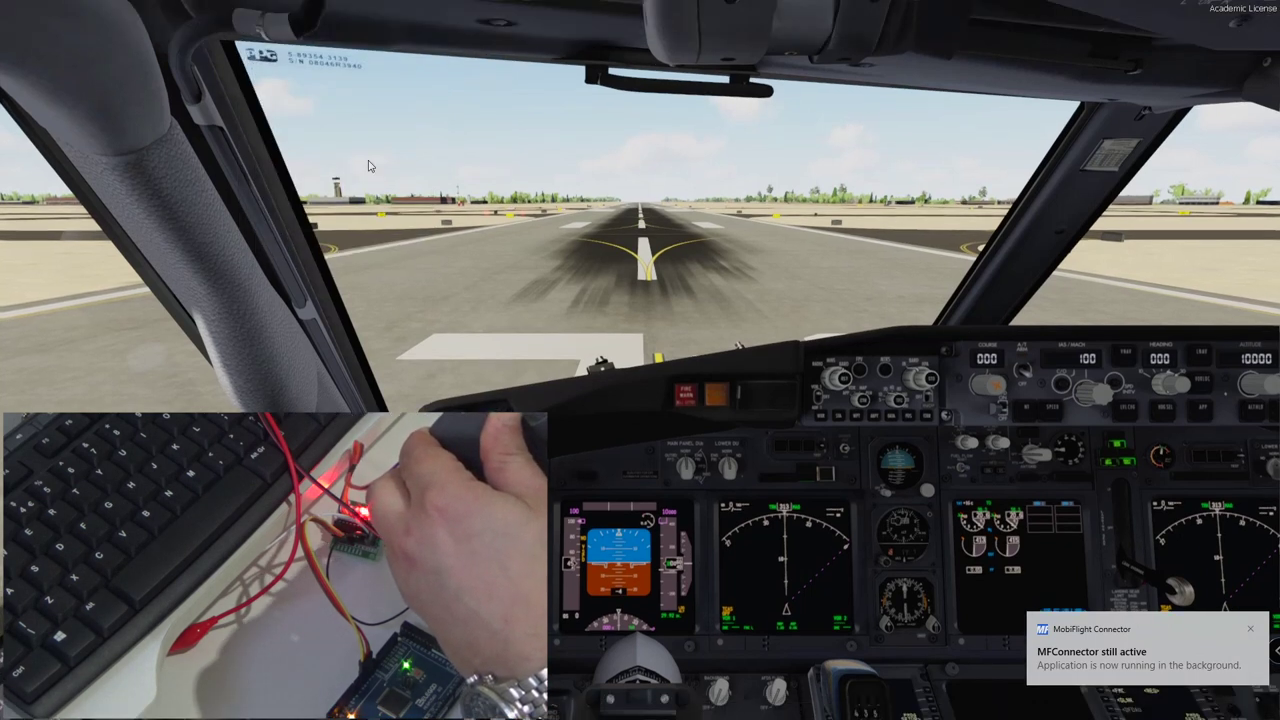